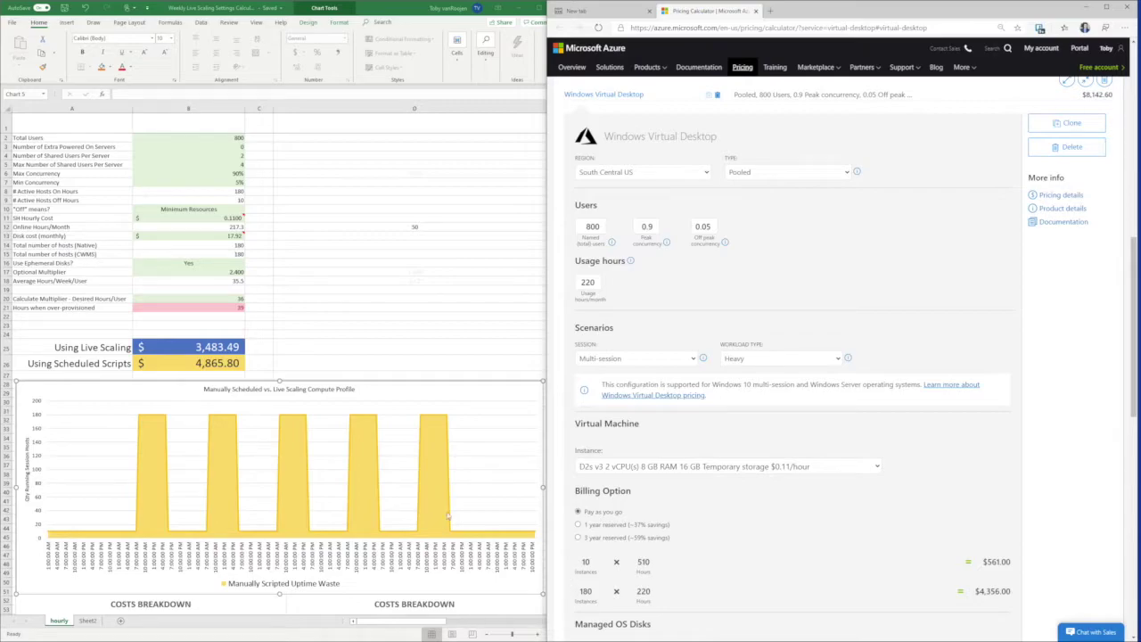
{"action": "left_click", "coordinate": [126, 497]}
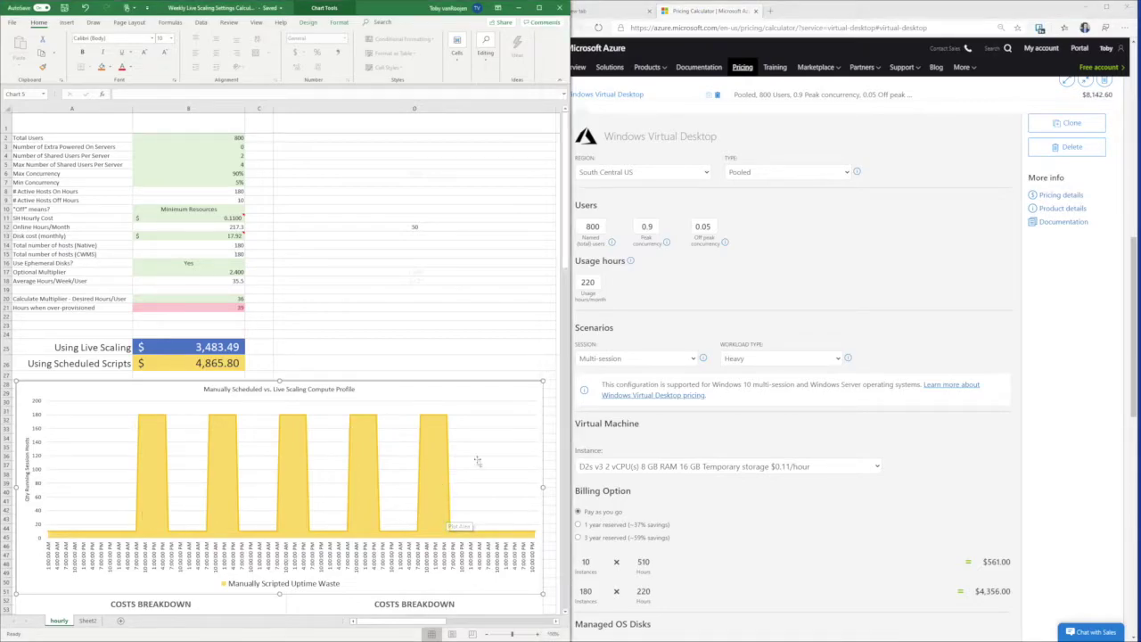
{"action": "left_click", "coordinate": [335, 317]}
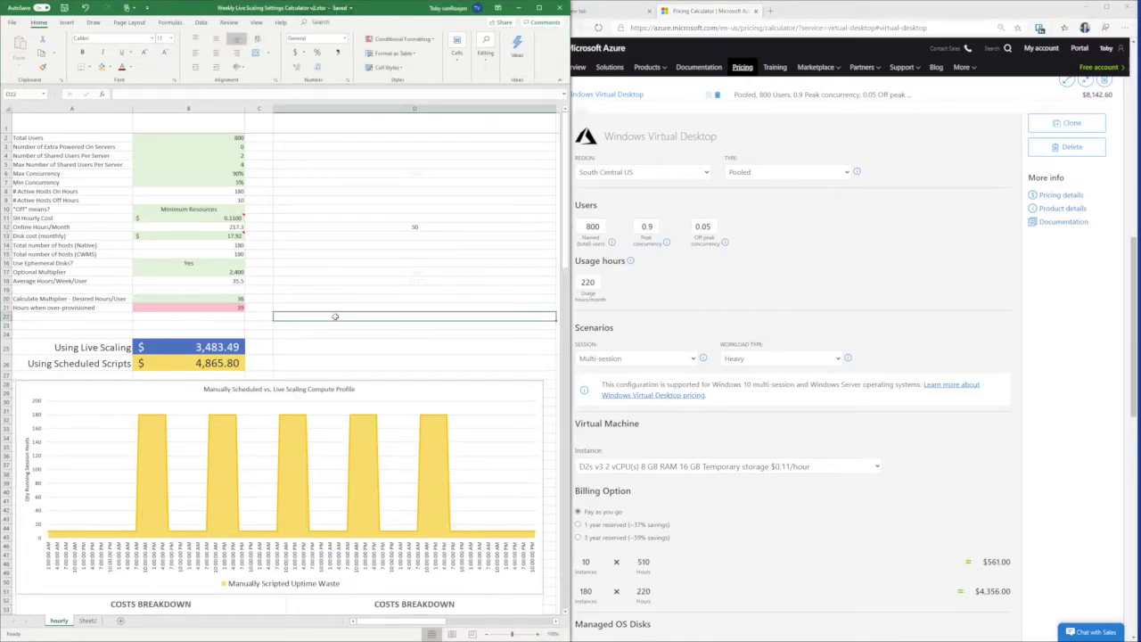
{"action": "left_click", "coordinate": [638, 414]}
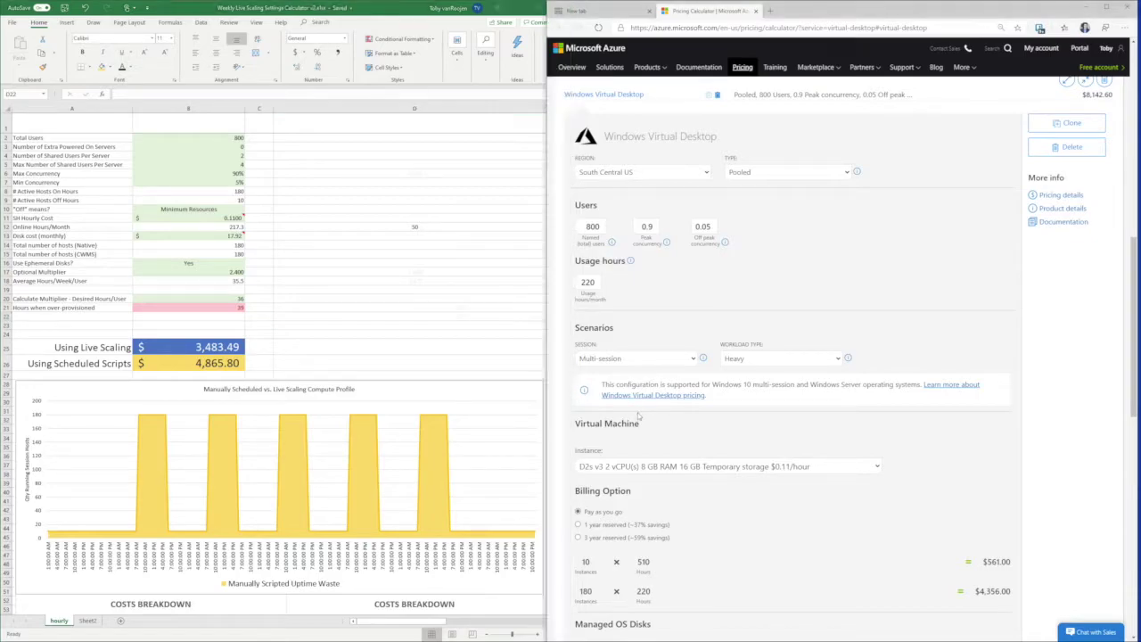
{"action": "left_click", "coordinate": [452, 300]}
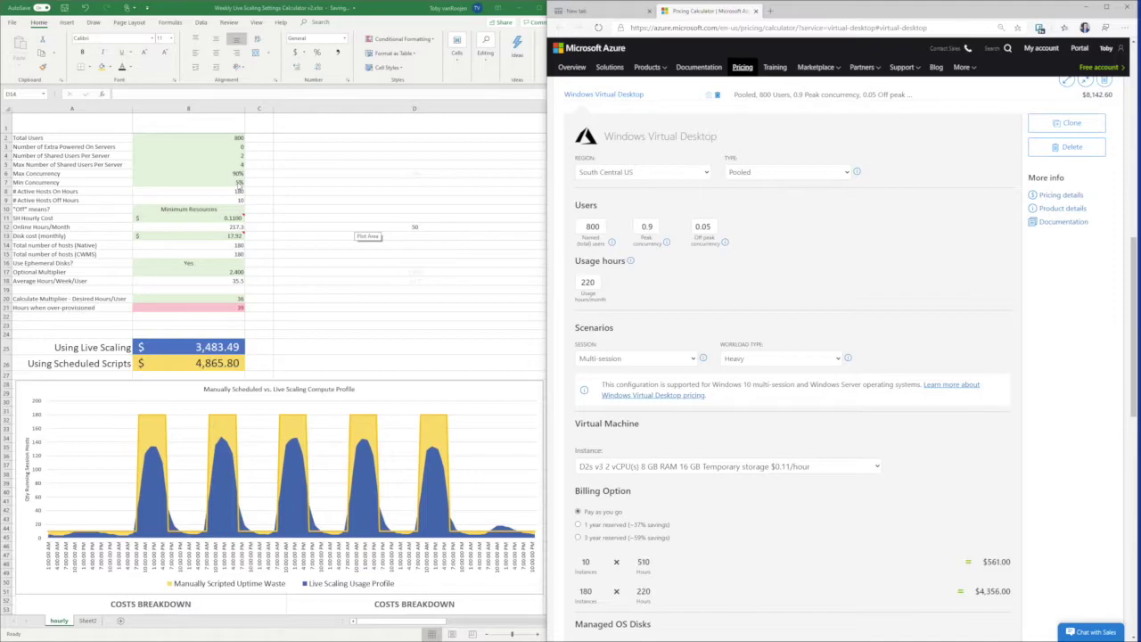
Set the Max Concurrency value on the hourly sheet to 75%.
{"action": "left_click", "coordinate": [239, 184]}
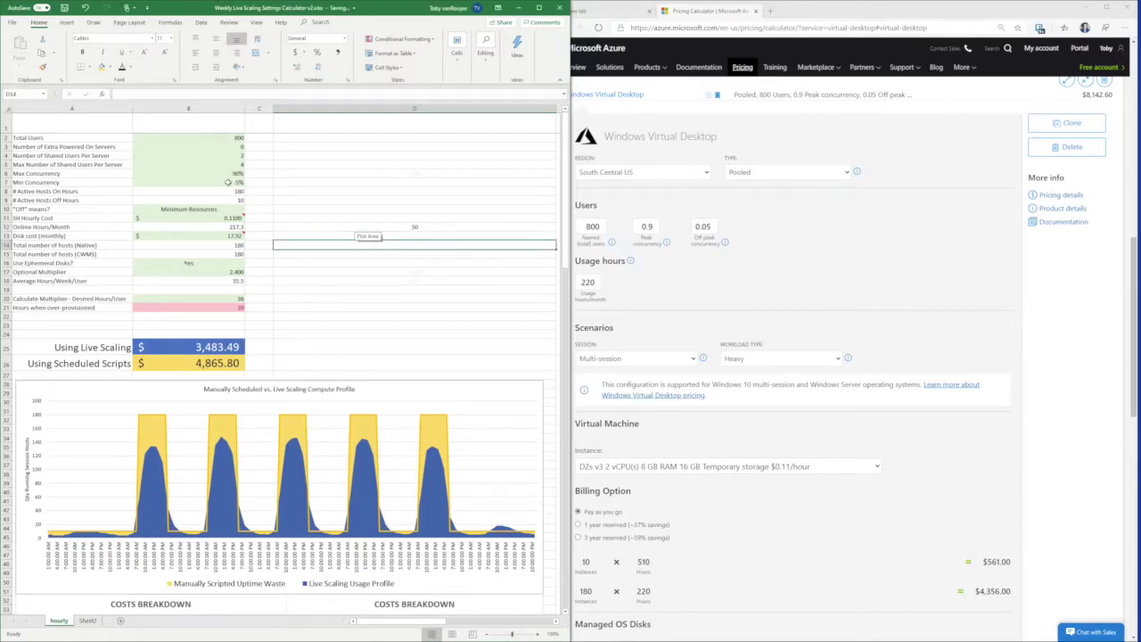
{"action": "left_click", "coordinate": [228, 182]}
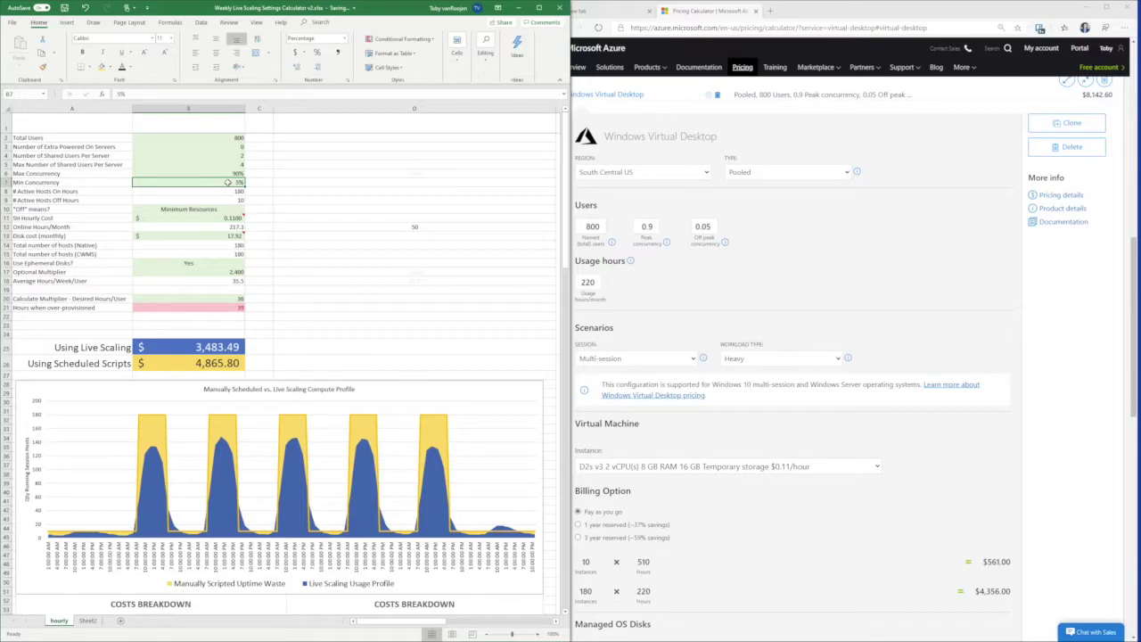
{"action": "left_click", "coordinate": [228, 173]}
{"action": "key", "text": "ctrl+c"}
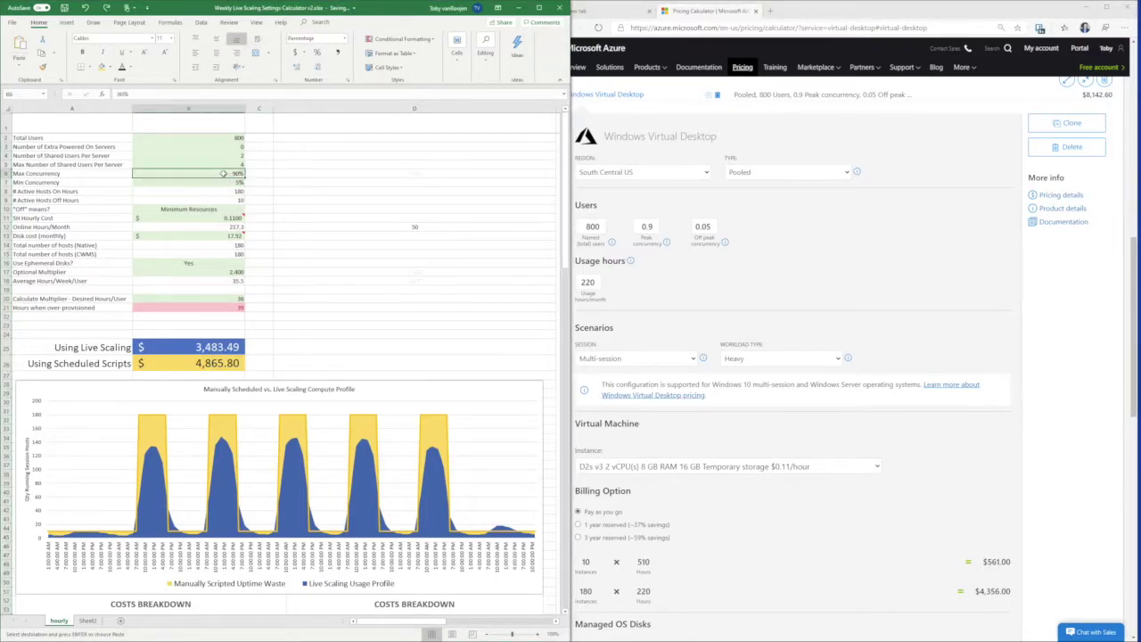
{"action": "type", "text": "75"}
{"action": "key", "text": "Return"}
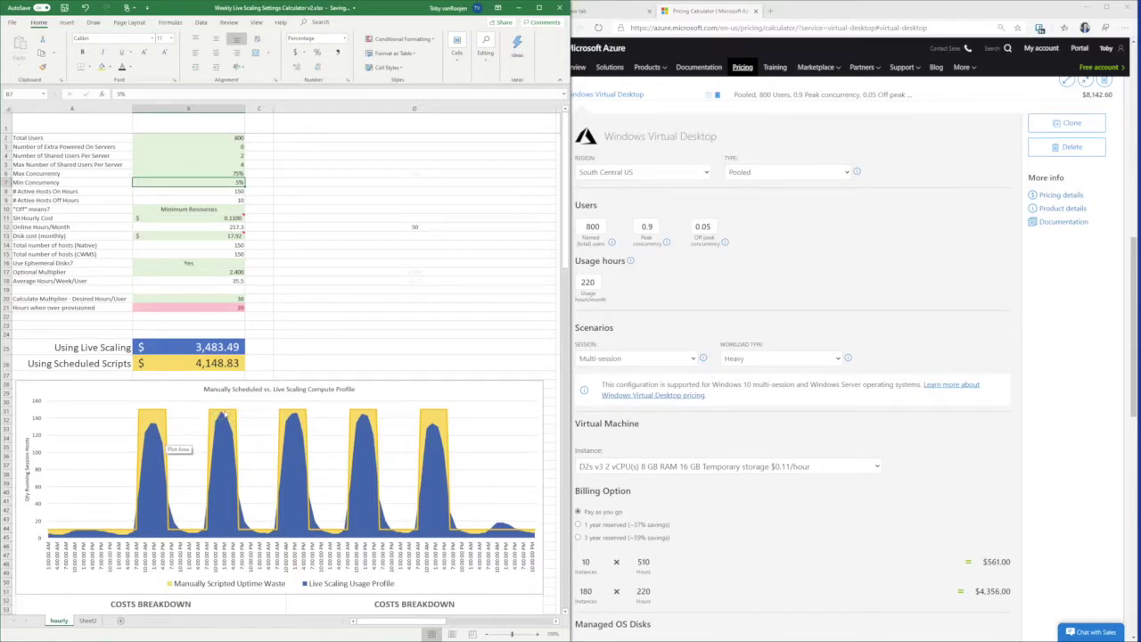
Restore the Max Concurrency value on the hourly sheet to 90%.
{"action": "left_click", "coordinate": [238, 175]}
{"action": "type", "text": "90"}
{"action": "key", "text": "Return"}
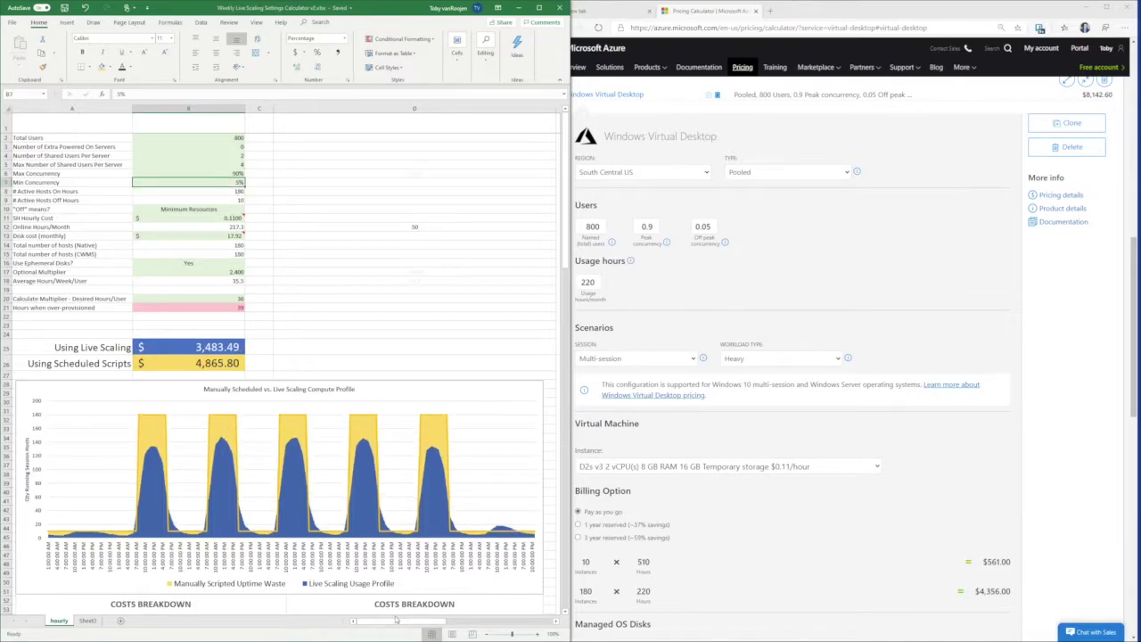
Try a Min Concurrency value of 10% in the scaling inputs.
{"action": "type", "text": "1"}
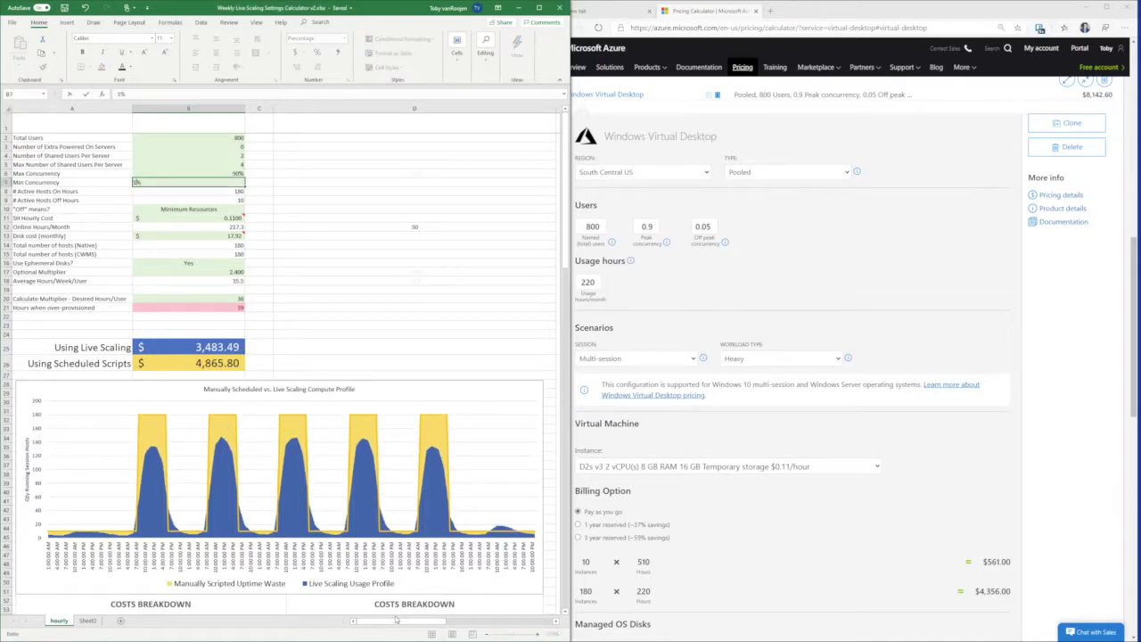
{"action": "type", "text": "0"}
{"action": "left_click", "coordinate": [420, 338]}
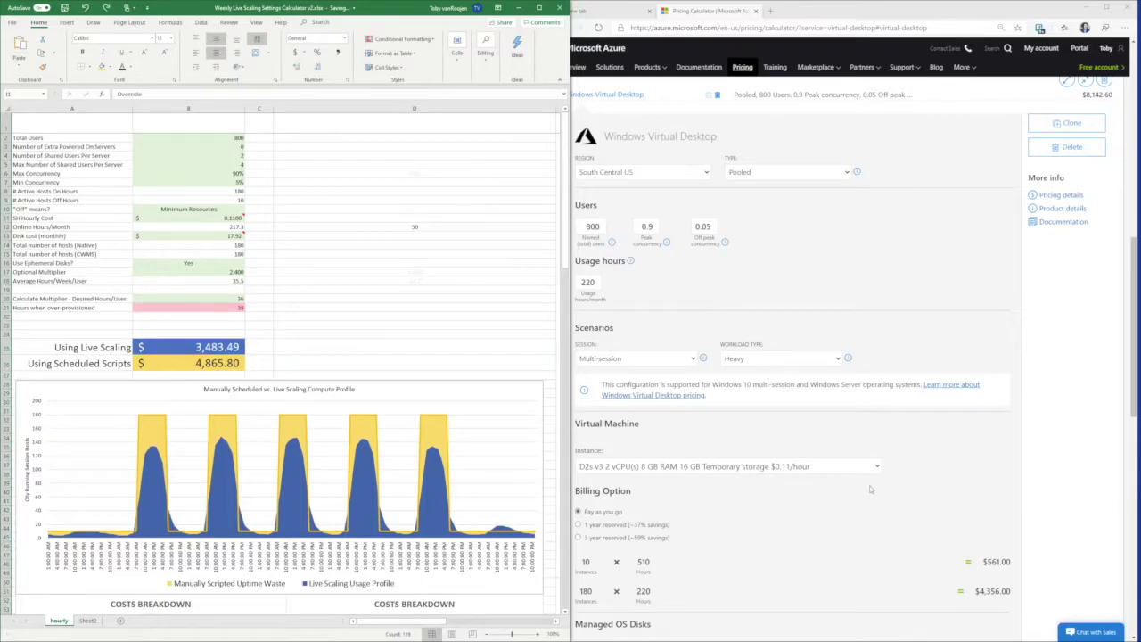
Set Min Concurrency to 10% in the scaling inputs on the hourly sheet.
{"action": "left_click", "coordinate": [235, 185]}
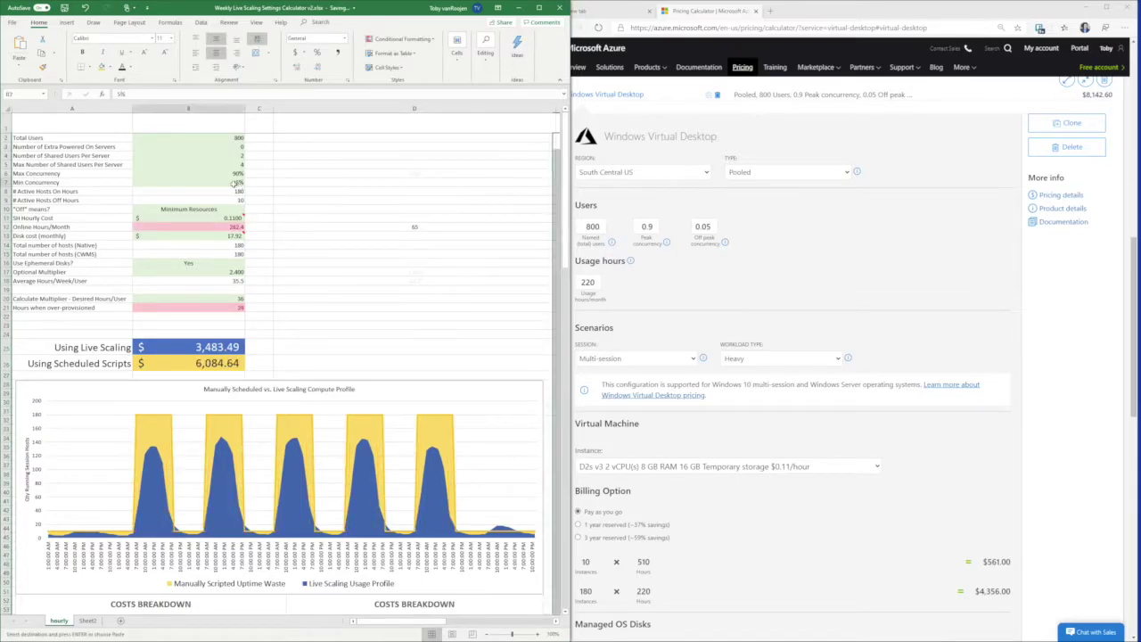
{"action": "type", "text": "10"}
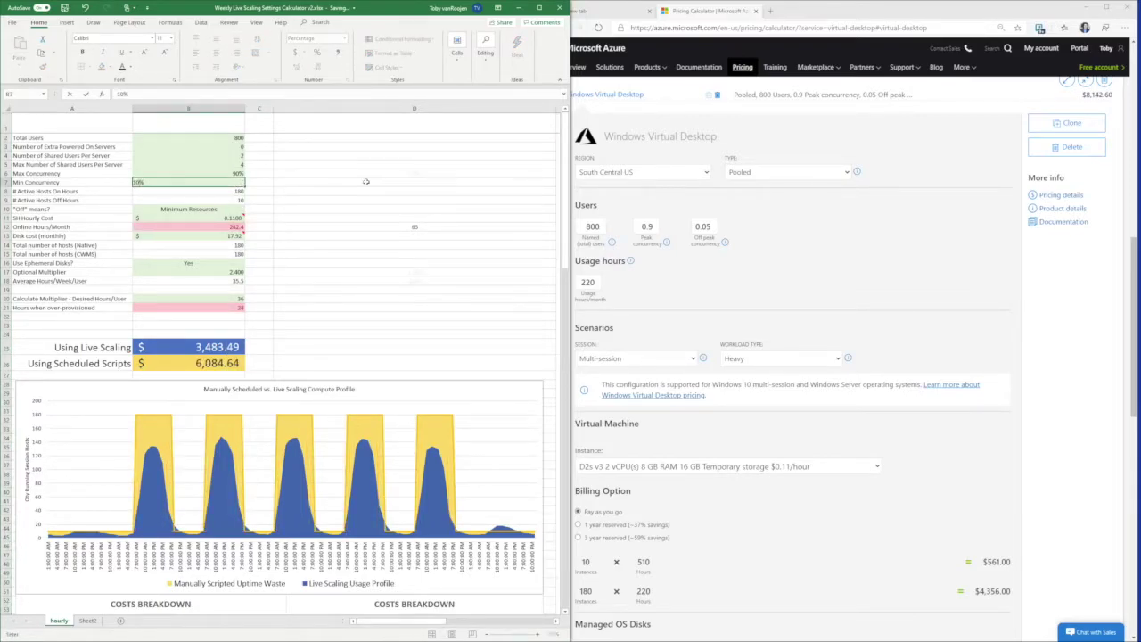
{"action": "key", "text": "Return"}
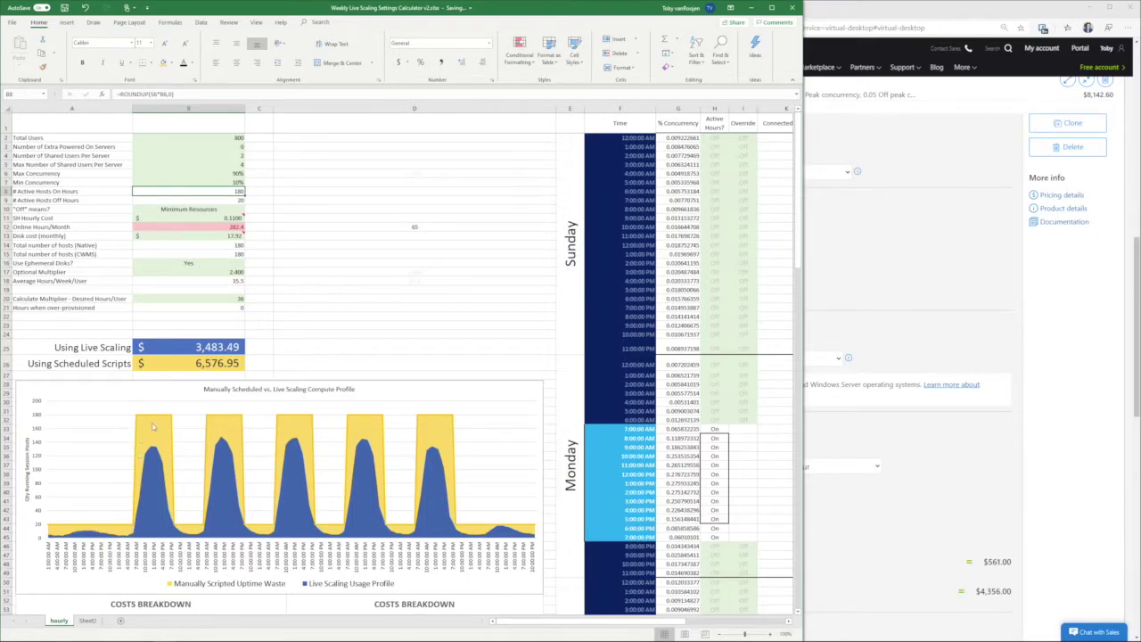
Examine the compute profile chart, the two costs breakdown pies and the Monthly Session Host Cost chart alongside the scaling inputs.
{"action": "left_click", "coordinate": [172, 486]}
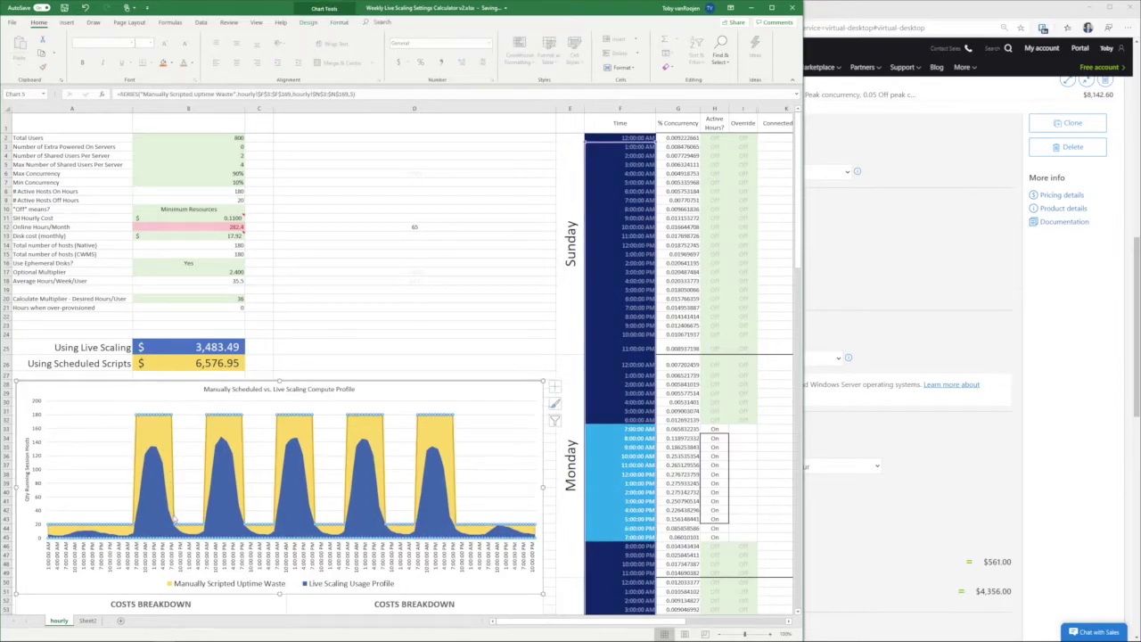
{"action": "left_click", "coordinate": [346, 299]}
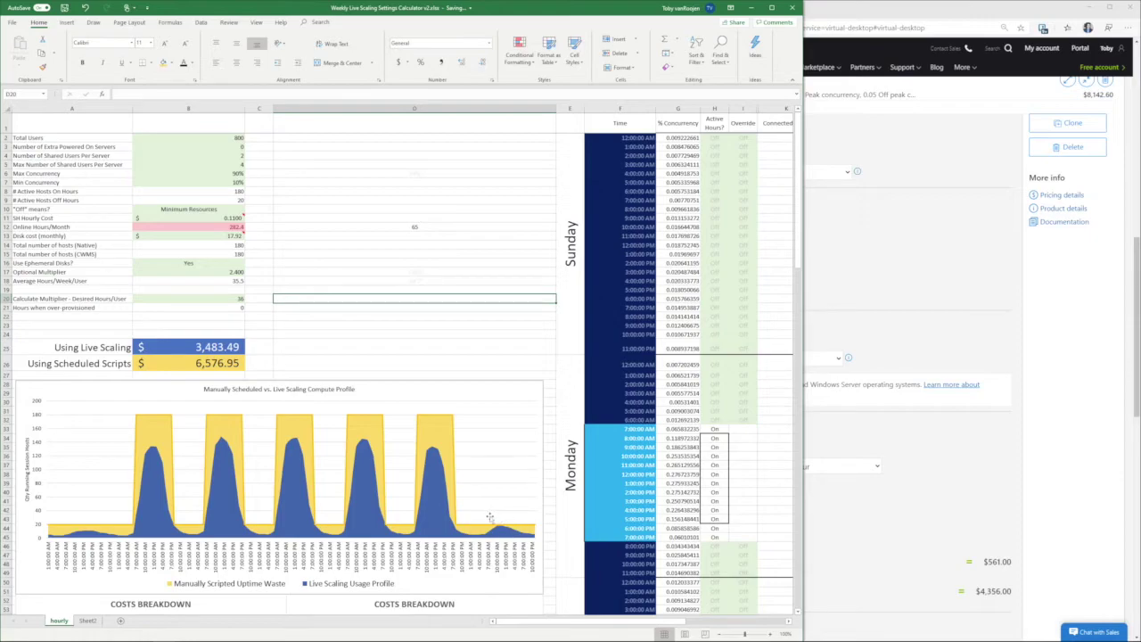
{"action": "scroll", "coordinate": [254, 481], "scroll_direction": "down", "scroll_amount": 3}
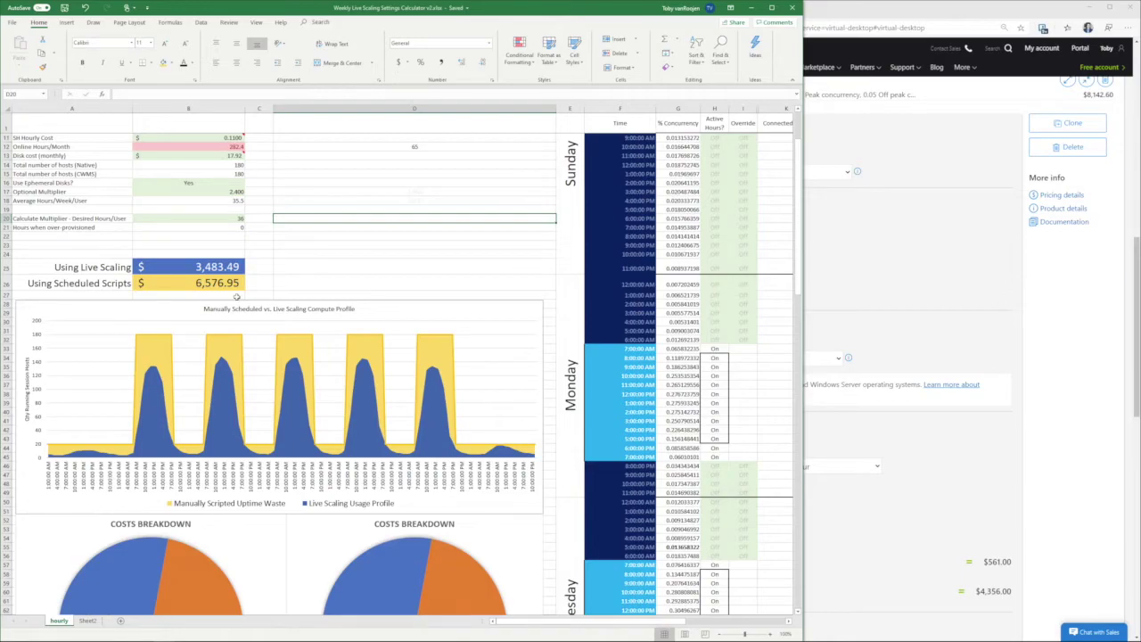
{"action": "scroll", "coordinate": [242, 295], "scroll_direction": "up", "scroll_amount": 3}
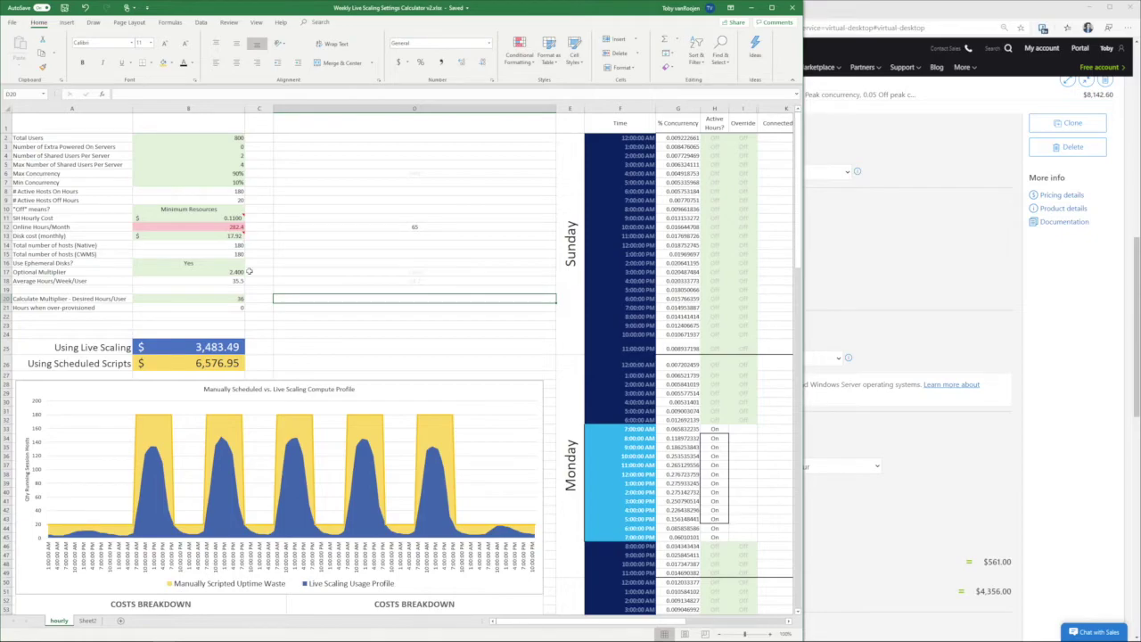
{"action": "scroll", "coordinate": [256, 314], "scroll_direction": "down", "scroll_amount": 6}
{"action": "scroll", "coordinate": [257, 313], "scroll_direction": "down", "scroll_amount": 3}
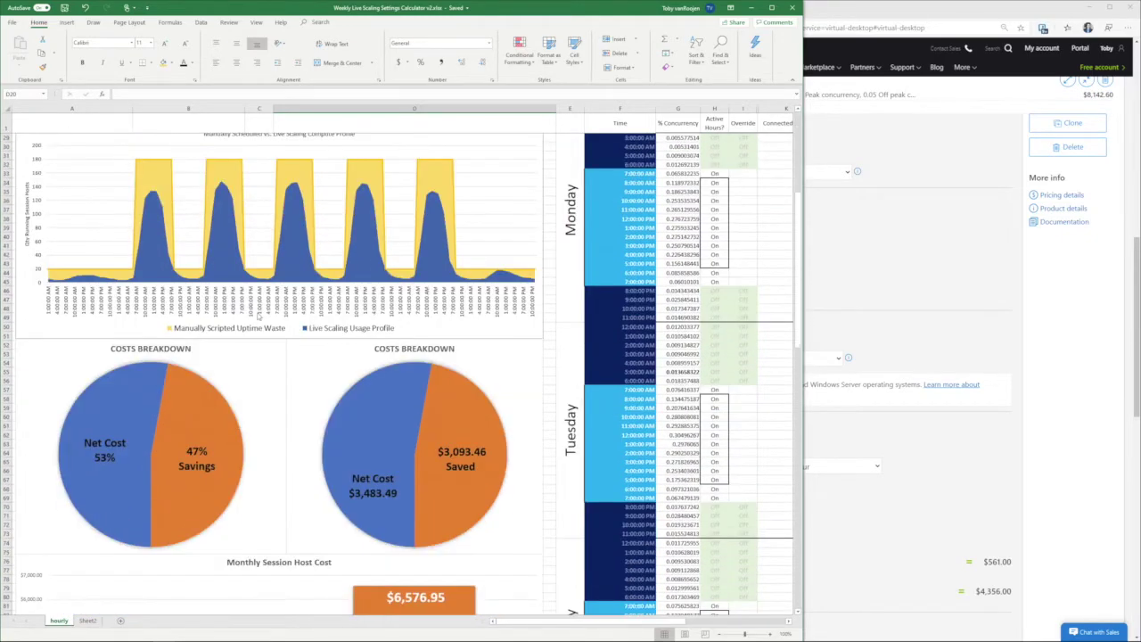
{"action": "mouse_move", "coordinate": [217, 450]}
{"action": "scroll", "coordinate": [217, 450], "scroll_direction": "up", "scroll_amount": 5}
{"action": "scroll", "coordinate": [219, 428], "scroll_direction": "down", "scroll_amount": 5}
{"action": "scroll", "coordinate": [223, 401], "scroll_direction": "up", "scroll_amount": 9}
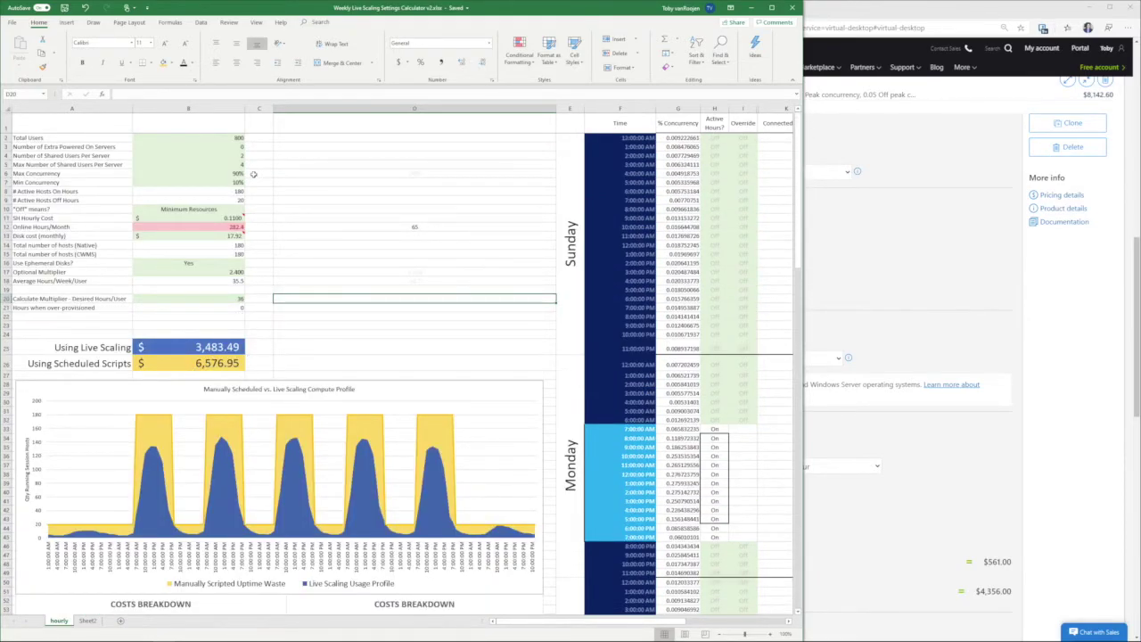
{"action": "scroll", "coordinate": [250, 178], "scroll_direction": "down", "scroll_amount": 9}
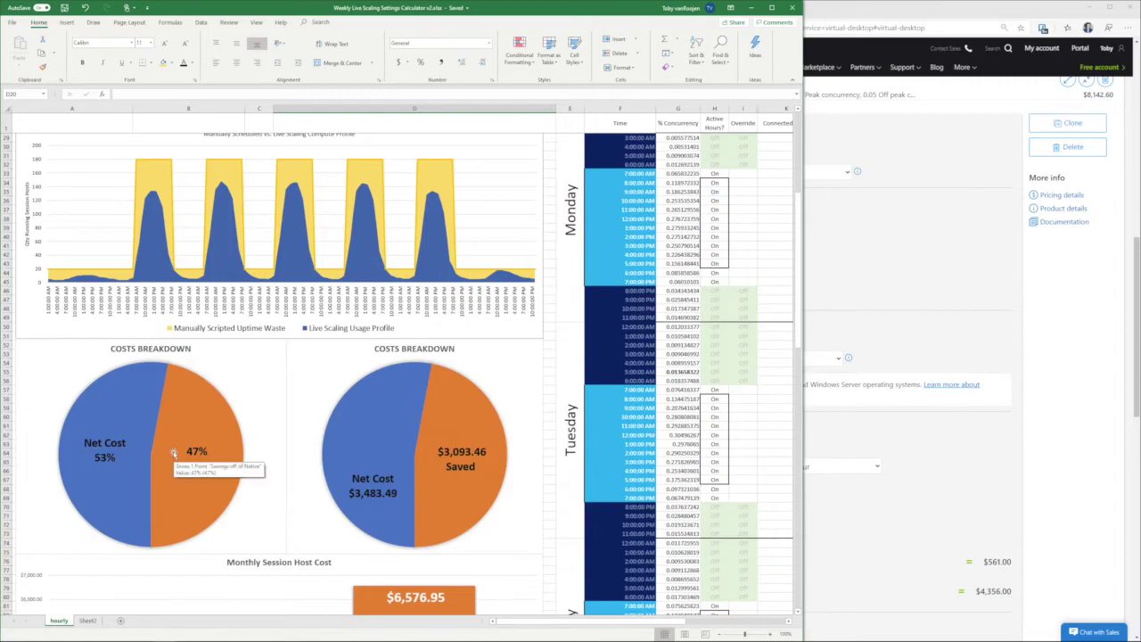
{"action": "scroll", "coordinate": [174, 455], "scroll_direction": "down", "scroll_amount": 8}
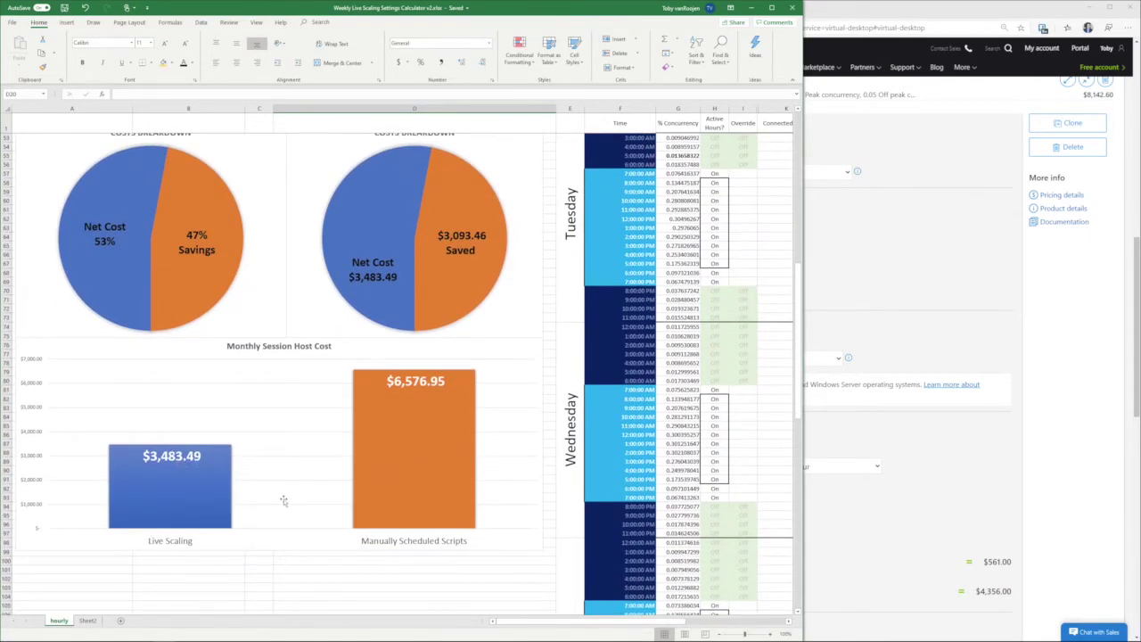
{"action": "scroll", "coordinate": [284, 500], "scroll_direction": "up", "scroll_amount": 9}
{"action": "scroll", "coordinate": [283, 501], "scroll_direction": "up", "scroll_amount": 8}
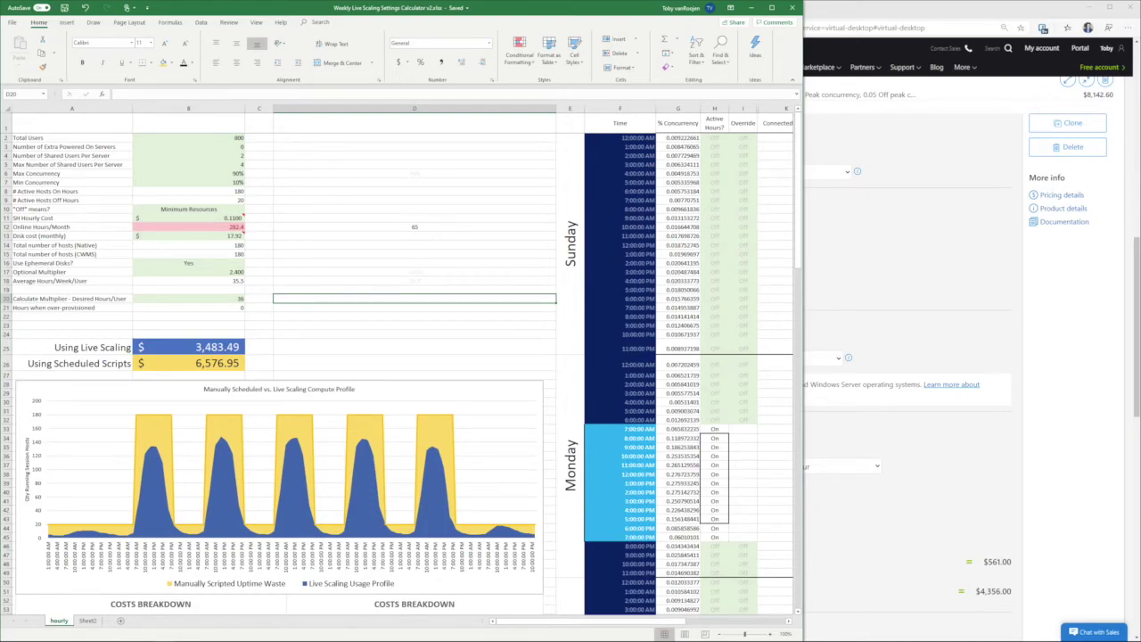
{"action": "key", "text": "alt+Tab"}
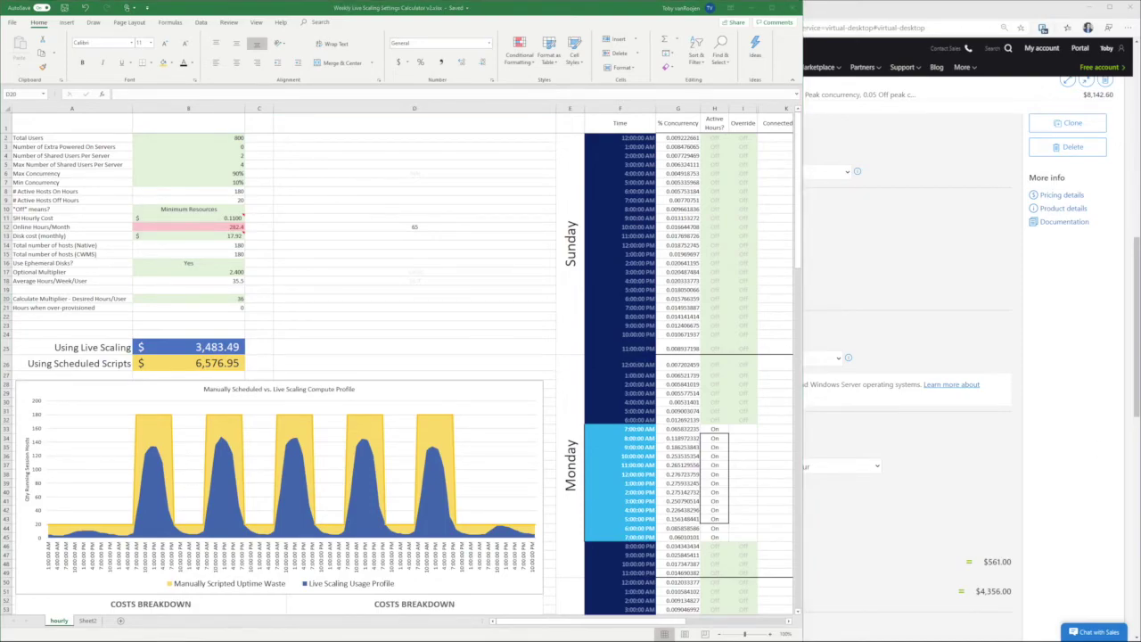